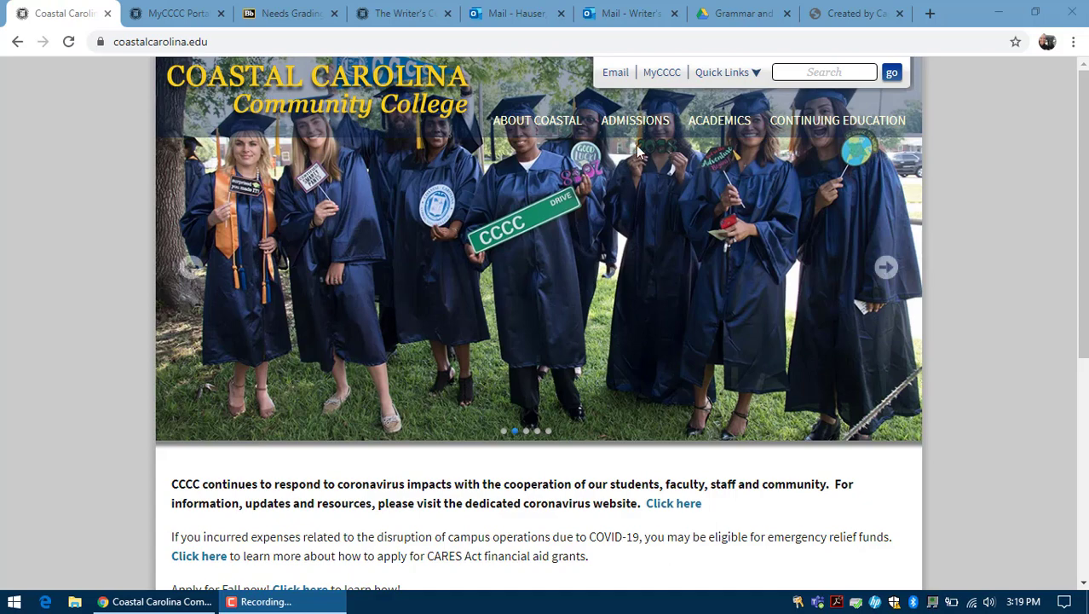
Step: From MyCCCC's Writer's Center page, choose Make an Appointment to open WCONLINE
left_click(664, 73)
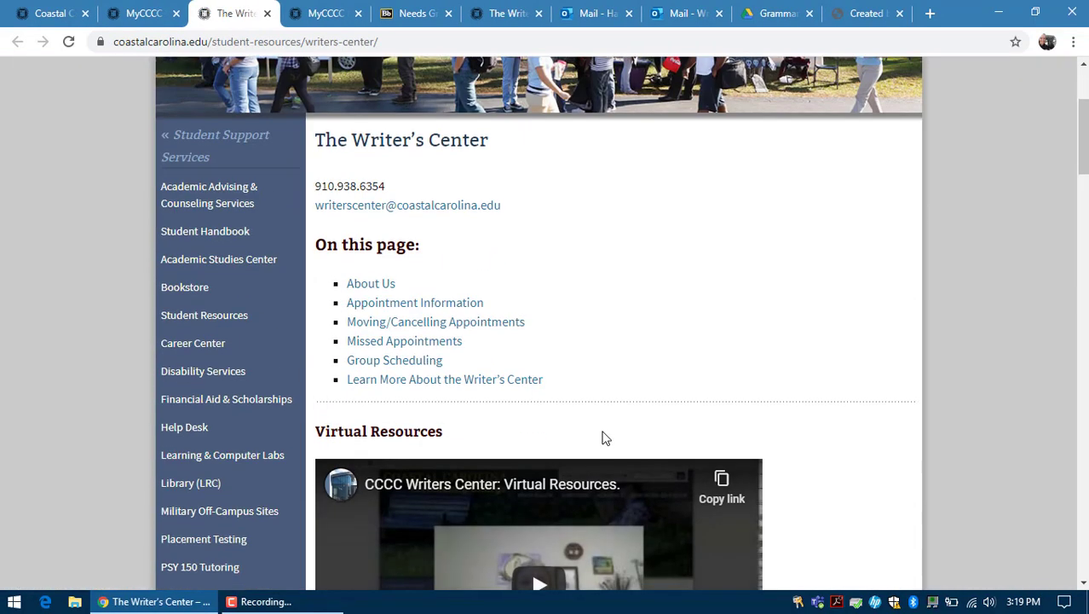
scroll(602, 436, "down", 3)
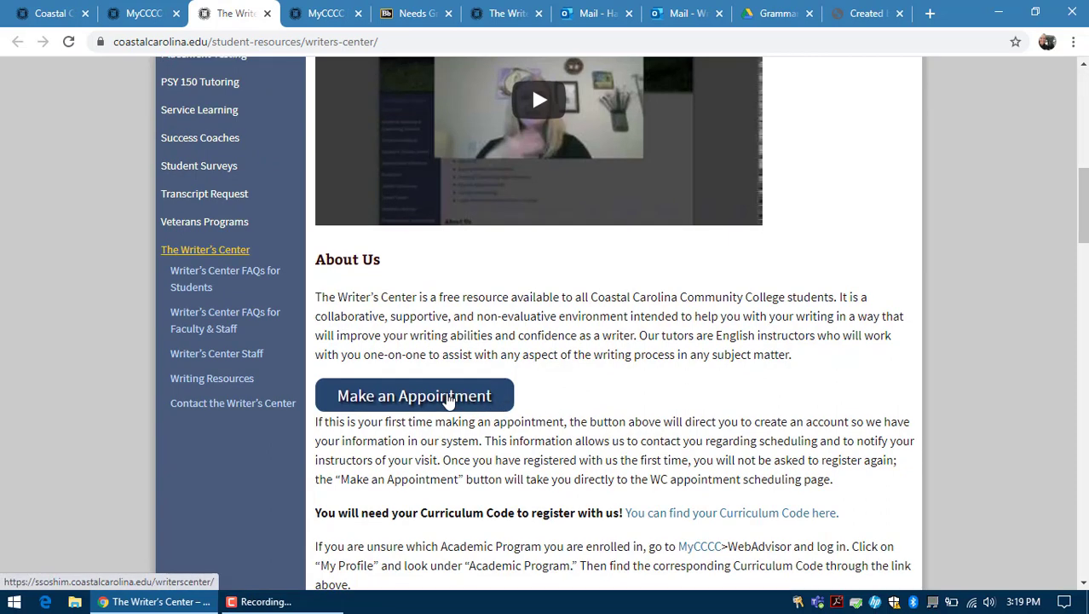
left_click(448, 399)
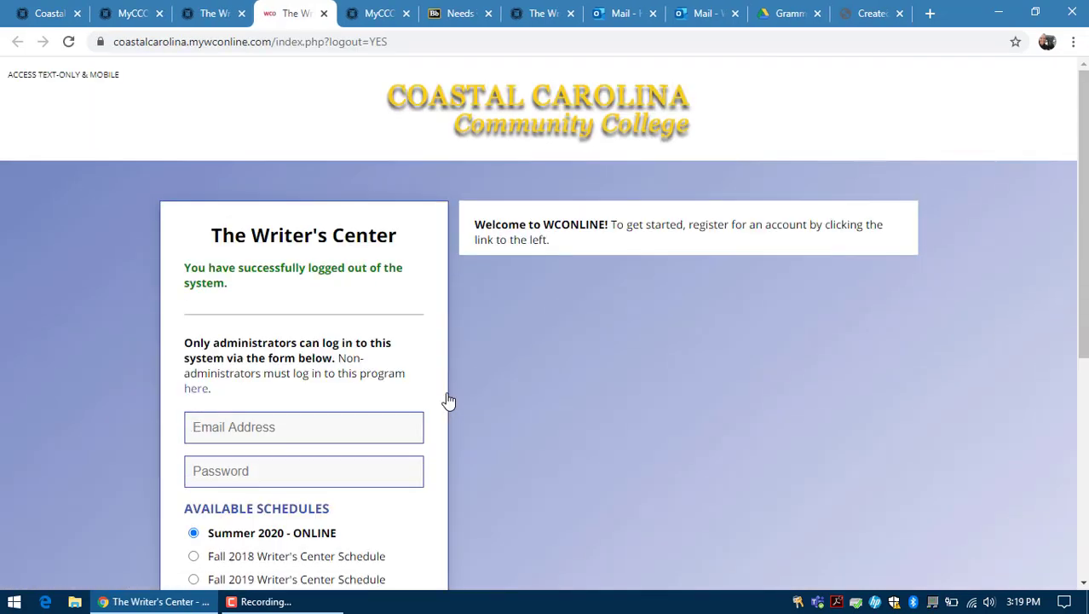
Step: Sign in with the saved account email and password to reach the Summer 2020 - ONLINE schedule
left_click(338, 428)
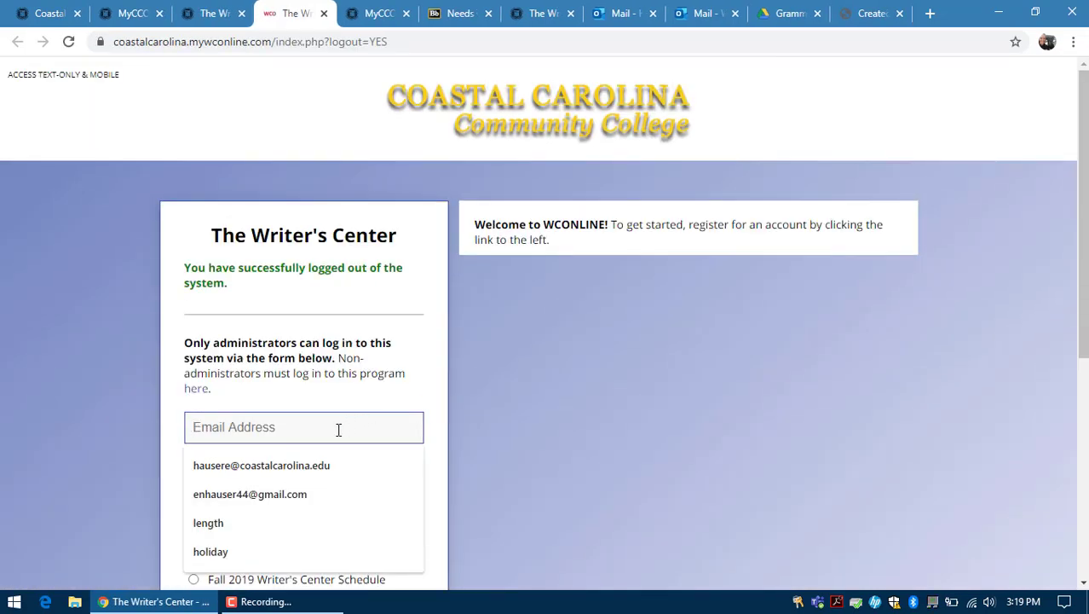
left_click(325, 464)
left_click(276, 467)
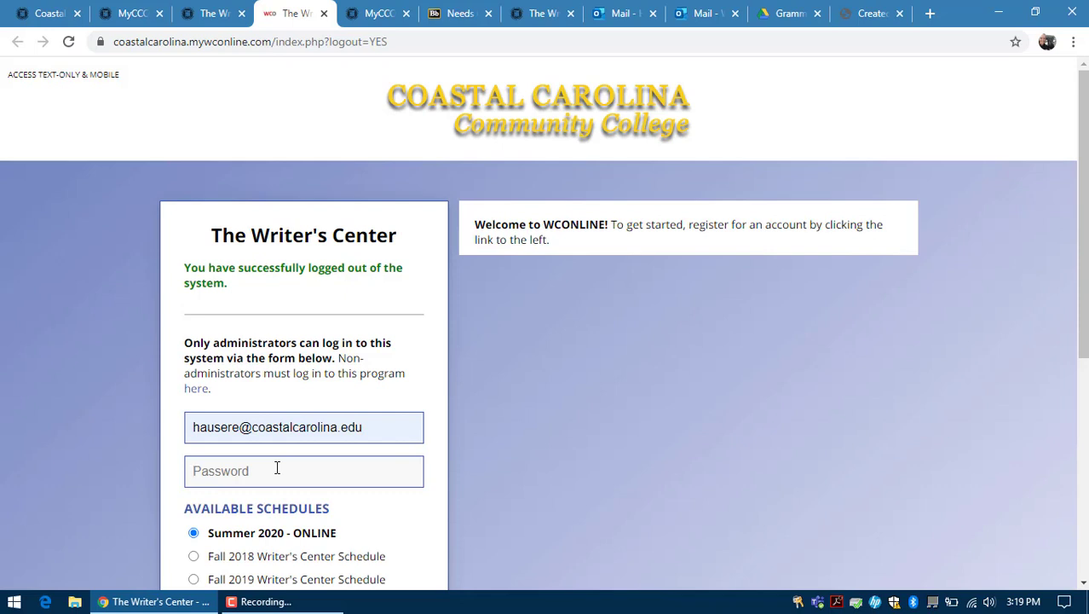
type("********")
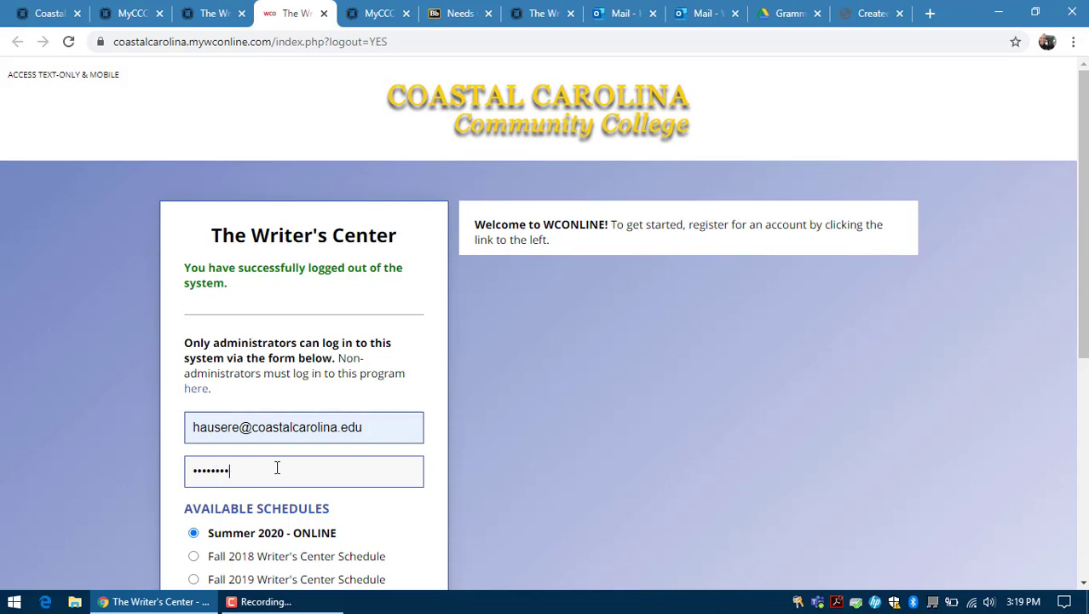
type("**")
scroll(277, 468, "down", 3)
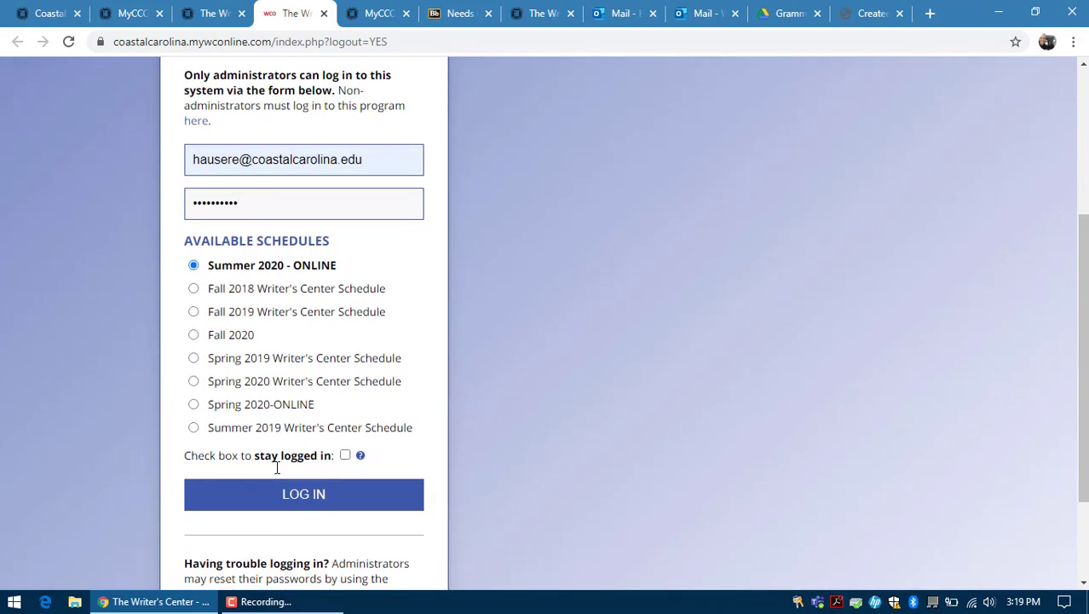
left_click(296, 499)
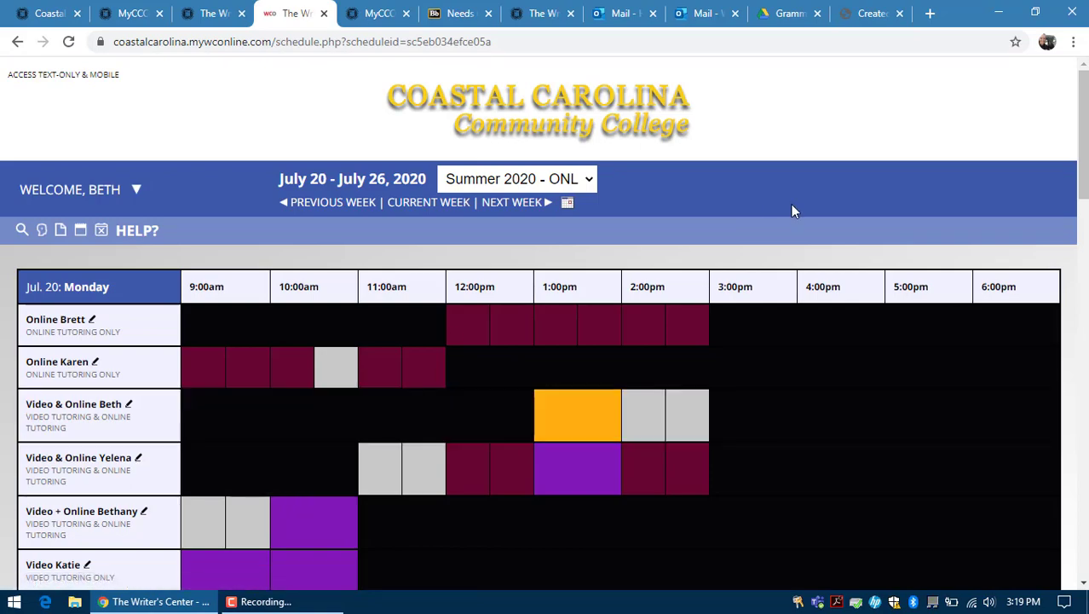
left_click(208, 12)
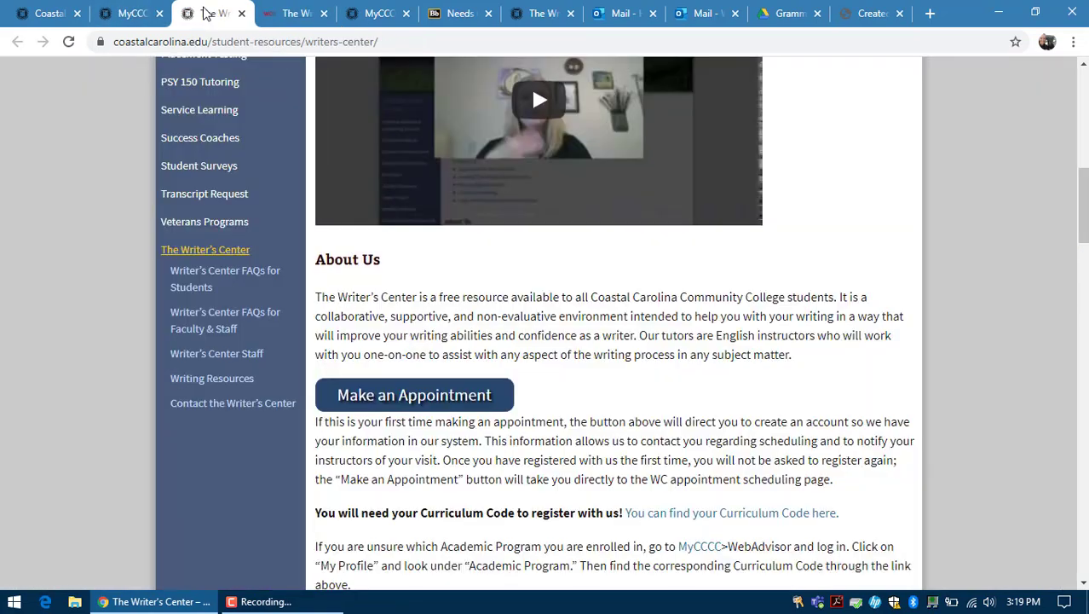
scroll(678, 286, "up", 8)
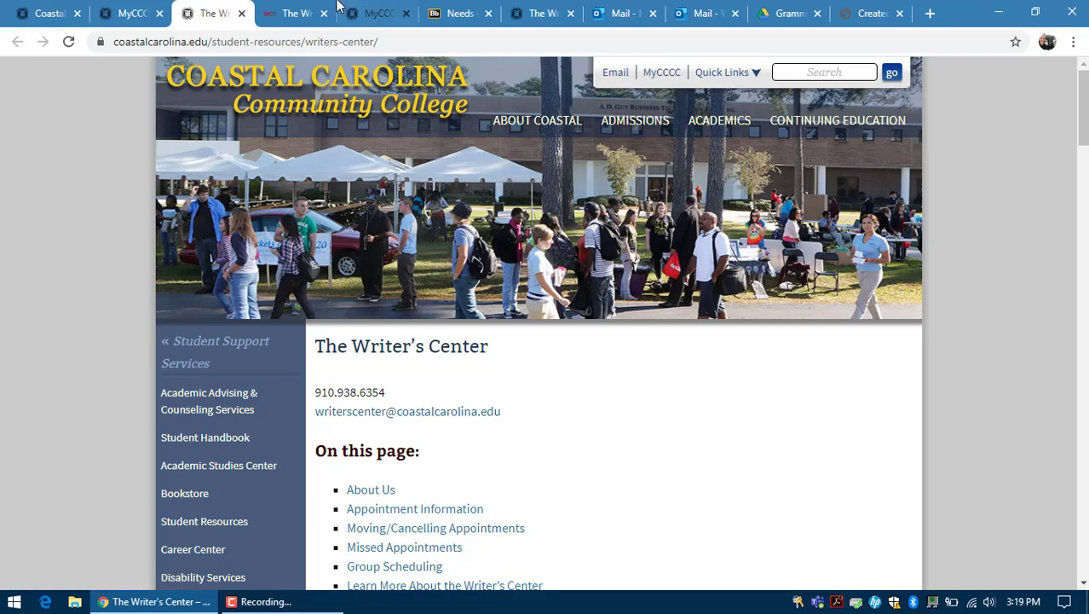
key("ctrl+Tab")
scroll(757, 226, "up", 1)
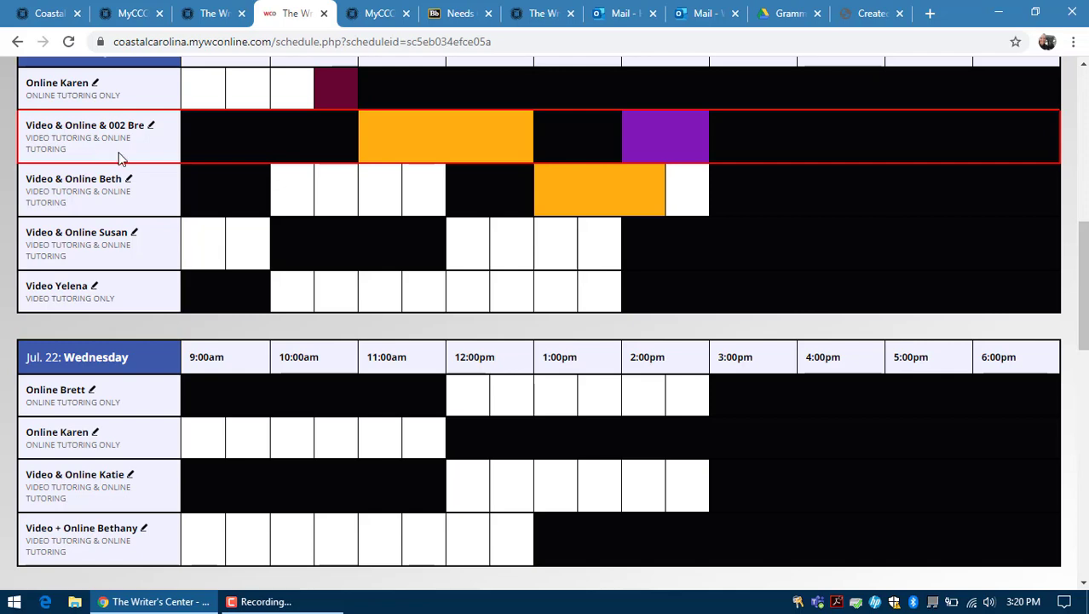
Step: Reserve the tutor's Tuesday, July 21 slot from 10:00am to 11:00am for online tutoring
left_click(292, 188)
left_click(317, 198)
left_click(319, 271)
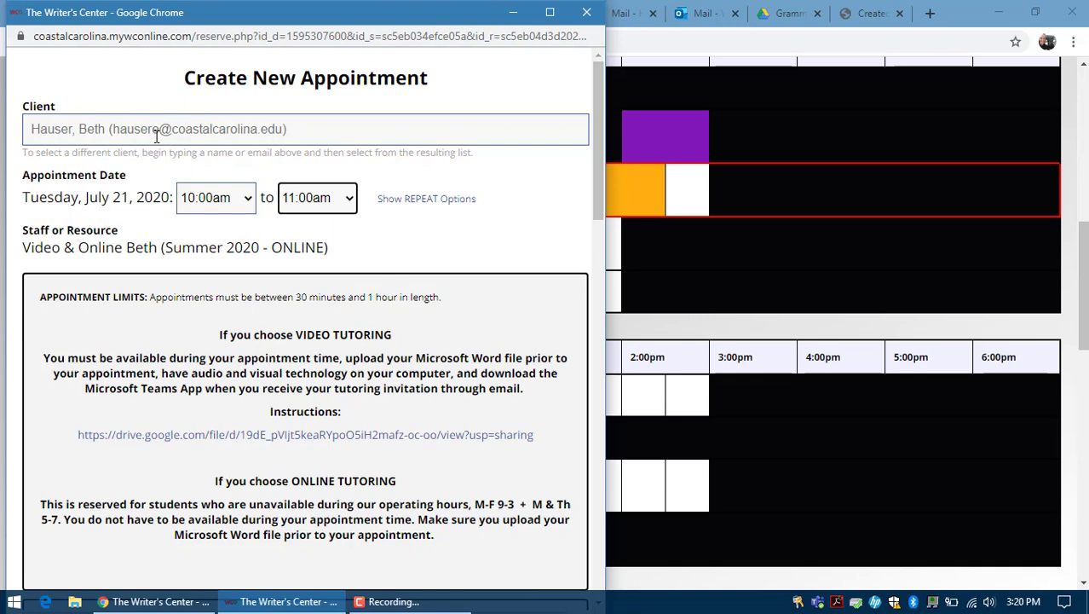
scroll(157, 136, "down", 1)
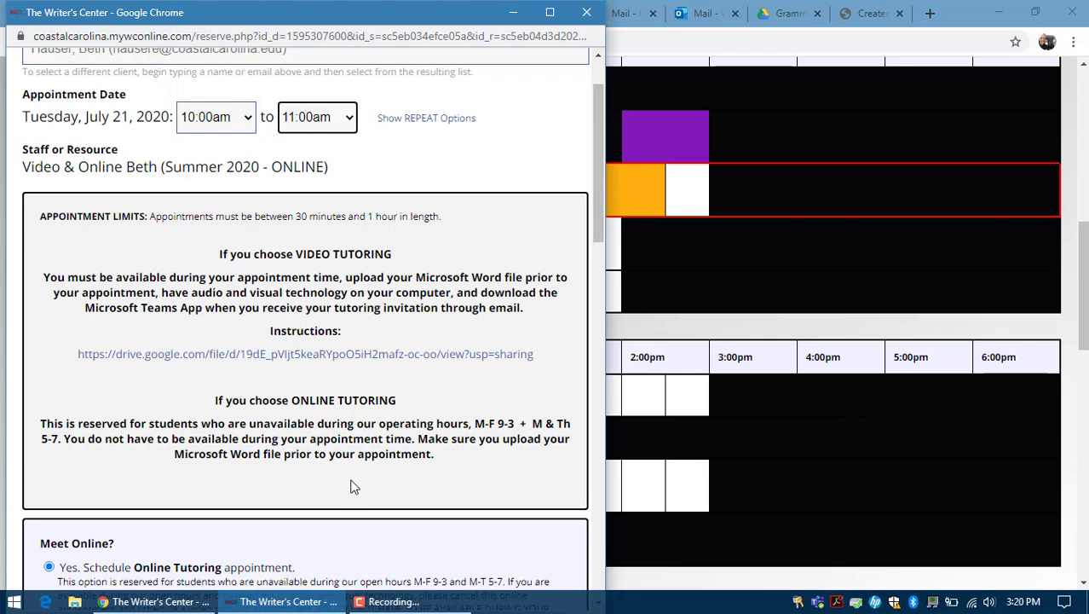
scroll(355, 486, "down", 3)
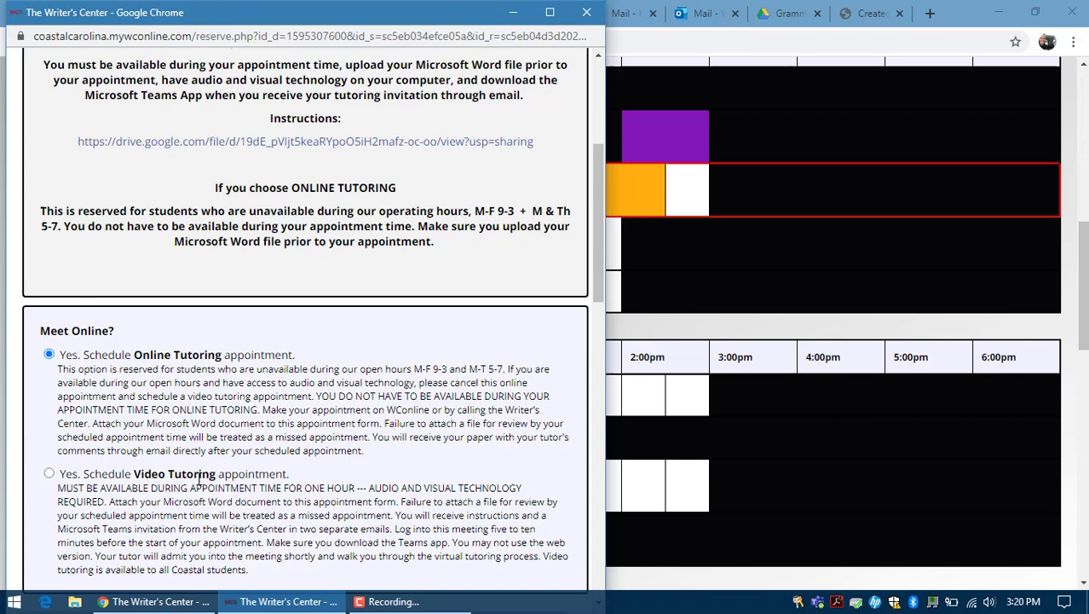
scroll(373, 388, "down", 5)
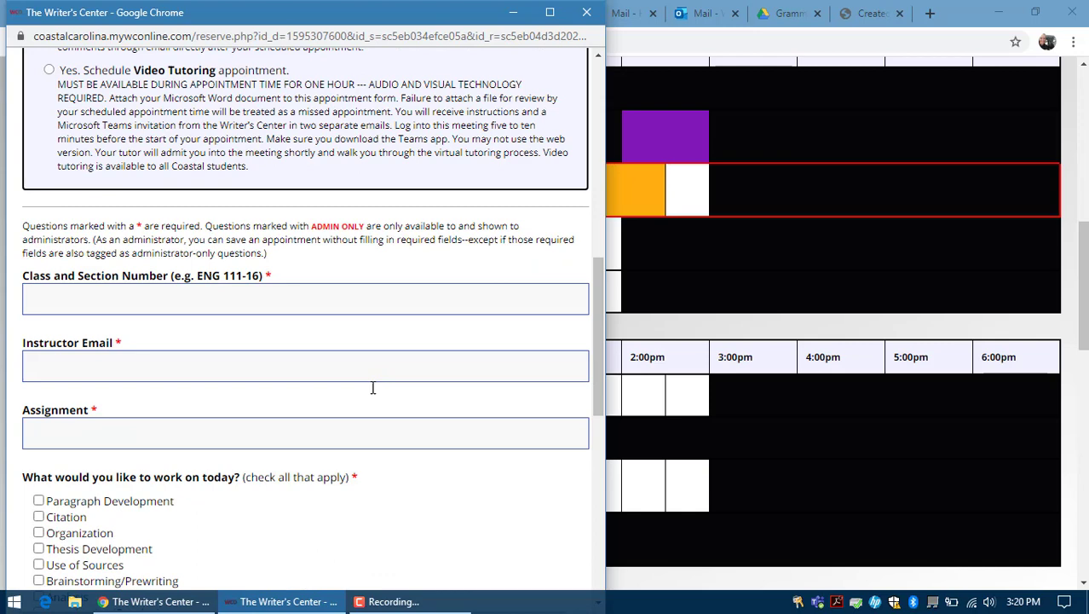
Step: Enter class ENG 112-03, the instructor's email, and assignment Comparative Rhetorical Analysis
left_click(143, 237)
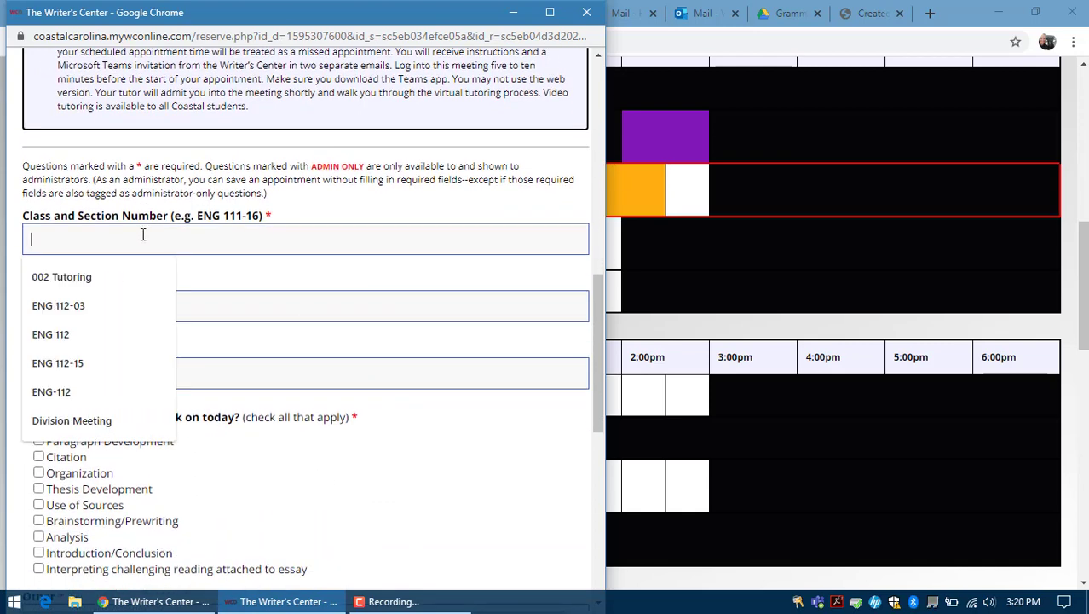
left_click(85, 307)
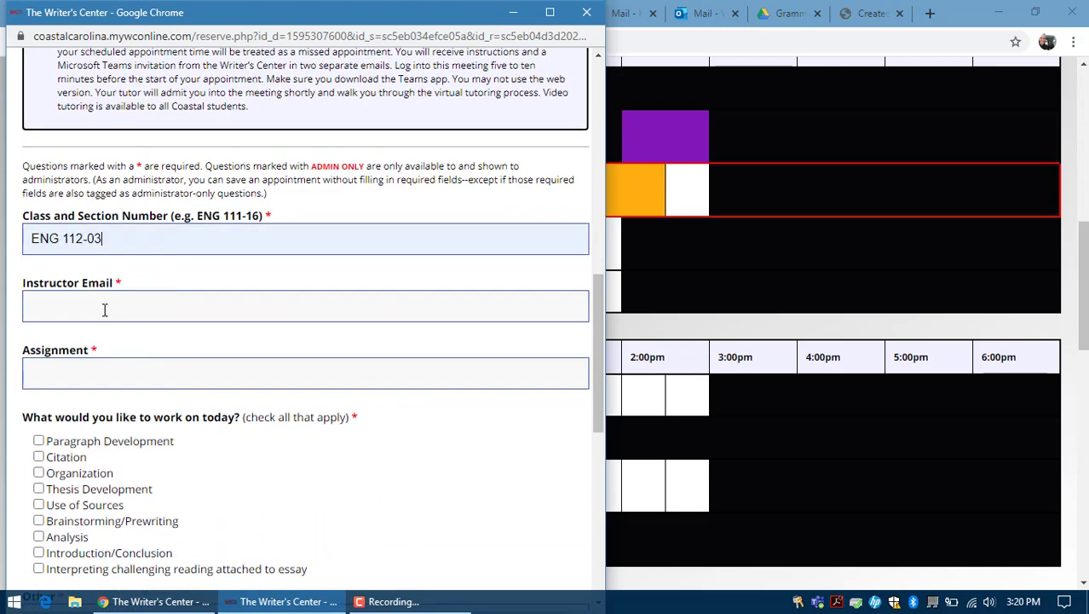
left_click(104, 309)
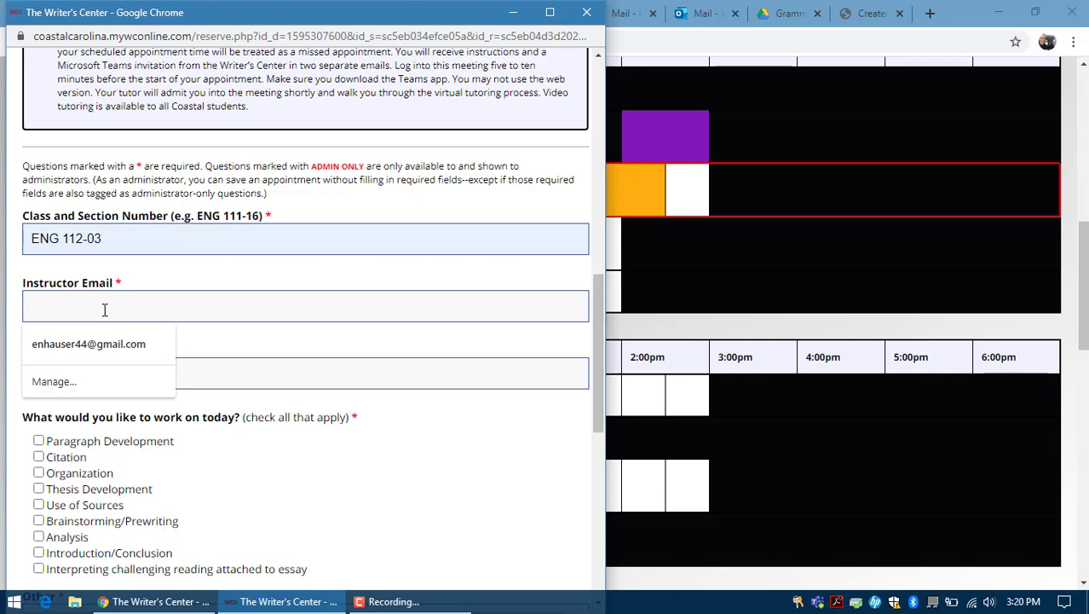
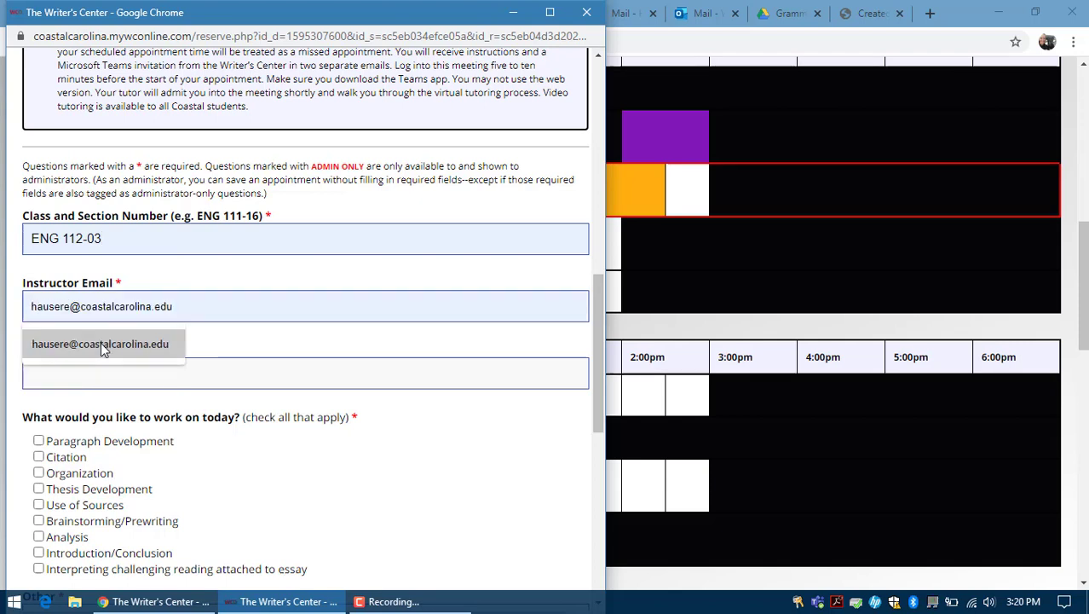
left_click(101, 343)
left_click(81, 376)
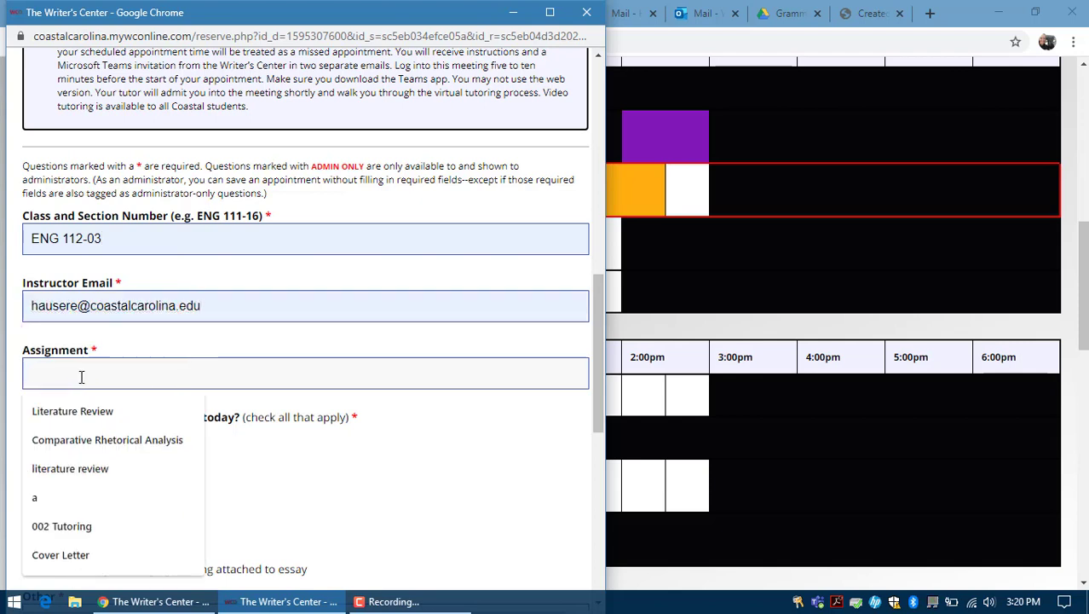
left_click(111, 440)
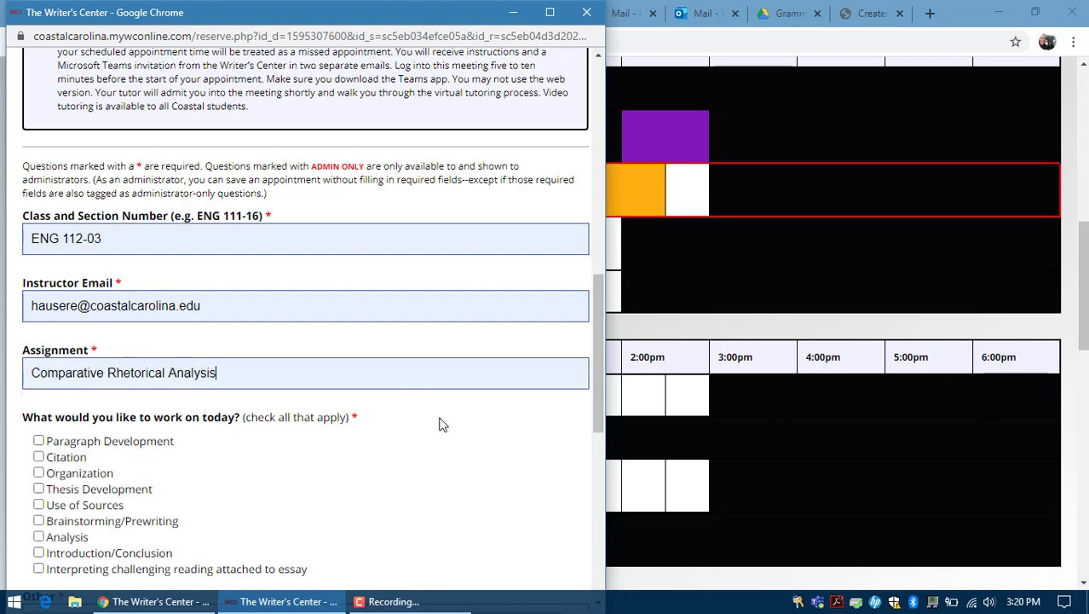
Step: Check Paragraph Development, Citation and Organization as focus areas and set Other to 'APA 7th edition'
scroll(40, 316, "down", 2)
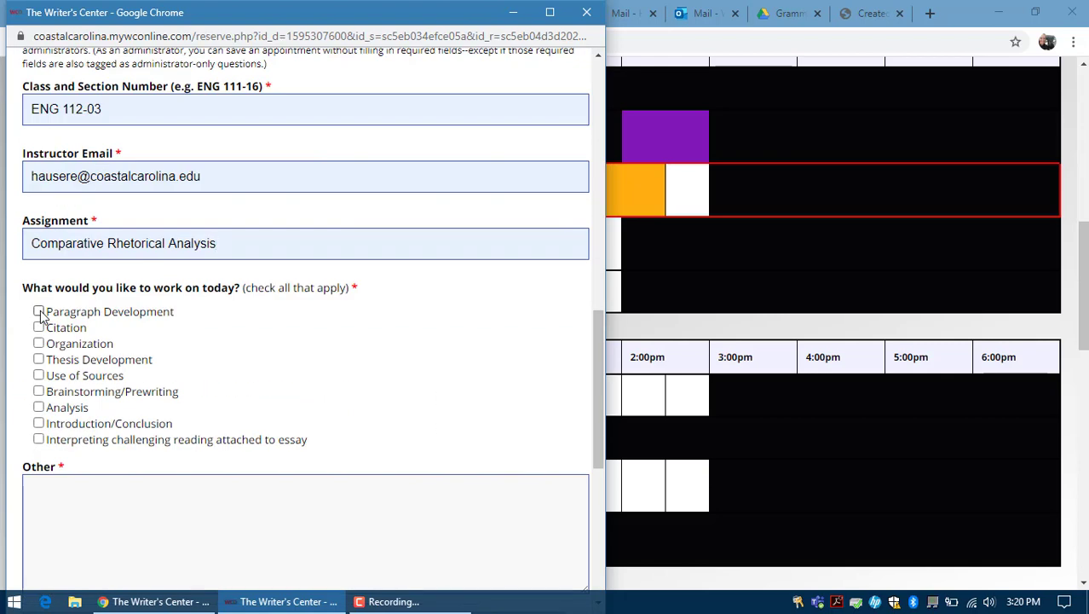
left_click(39, 312)
left_click(38, 328)
left_click(39, 344)
left_click(76, 482)
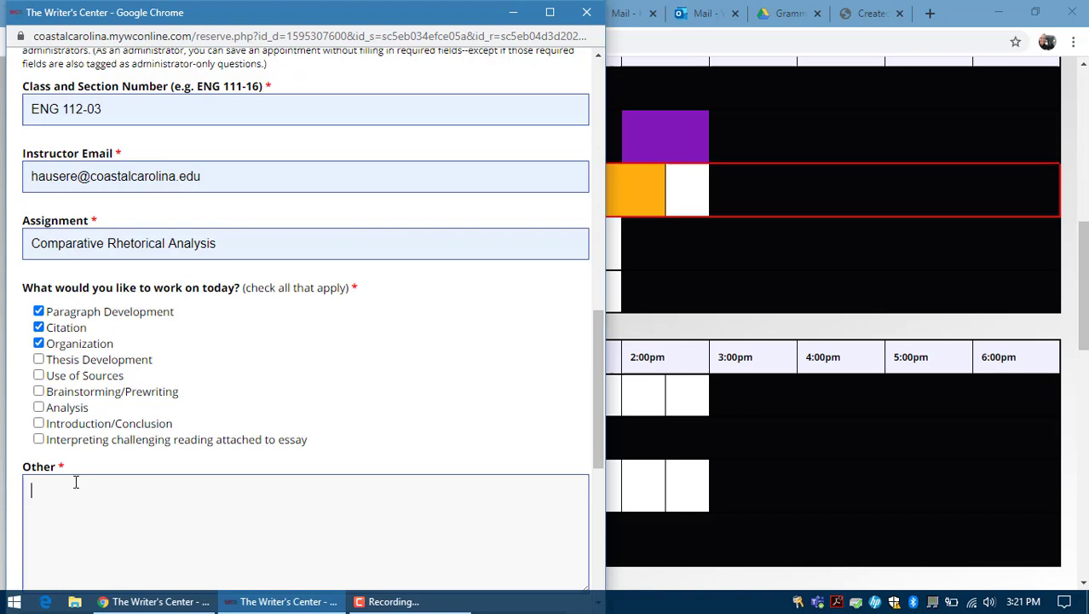
scroll(76, 482, "down", 1)
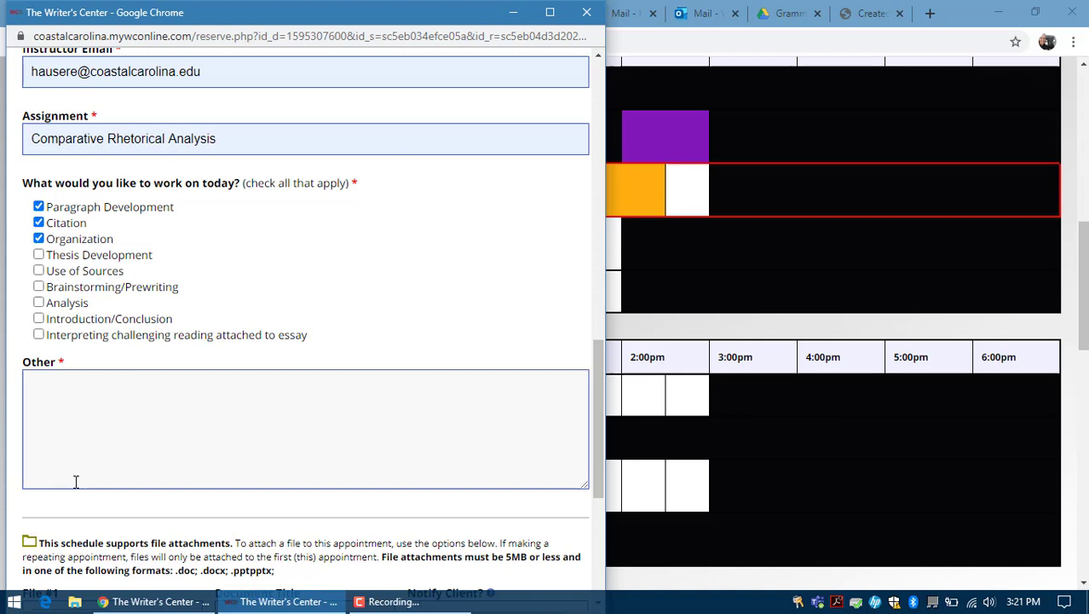
type("APA 7th edit")
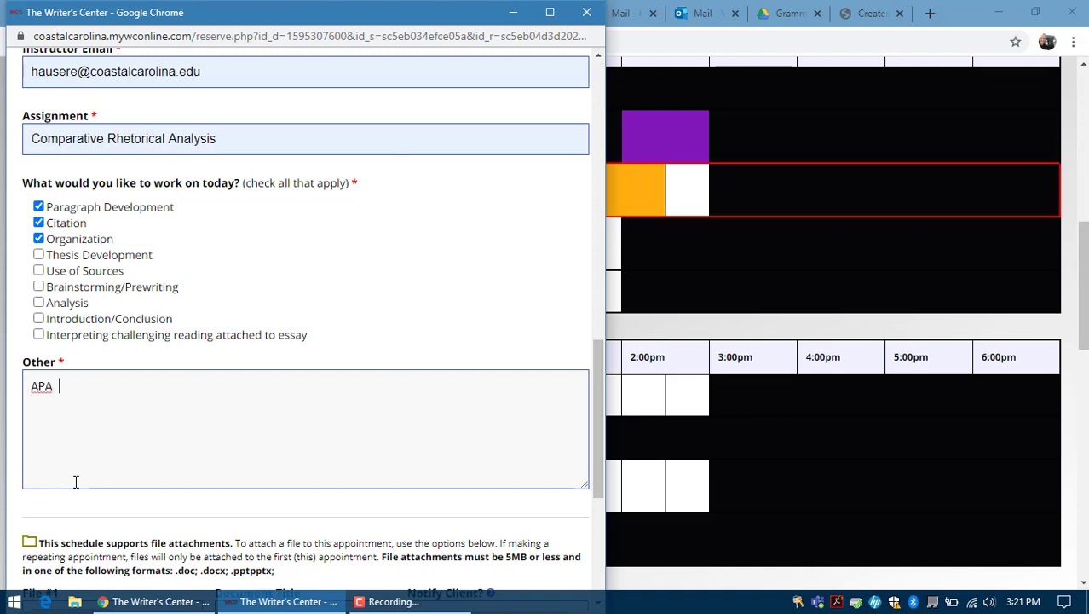
type("ion")
scroll(75, 484, "down", 4)
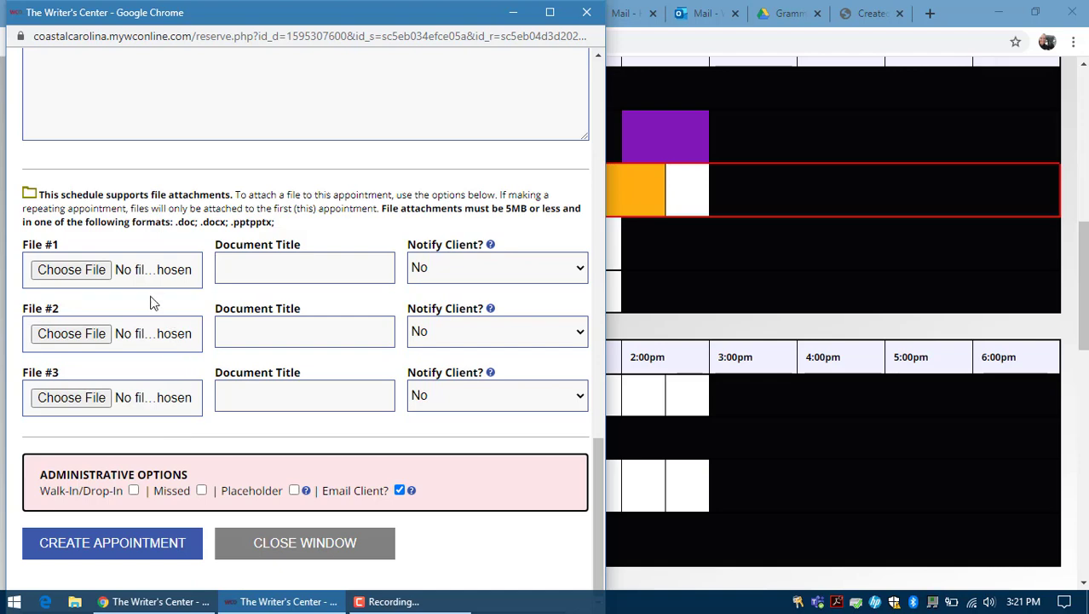
Step: Attach the 20-21 Curriculum Codes document as File #1 titled 'My essay'
left_click(71, 269)
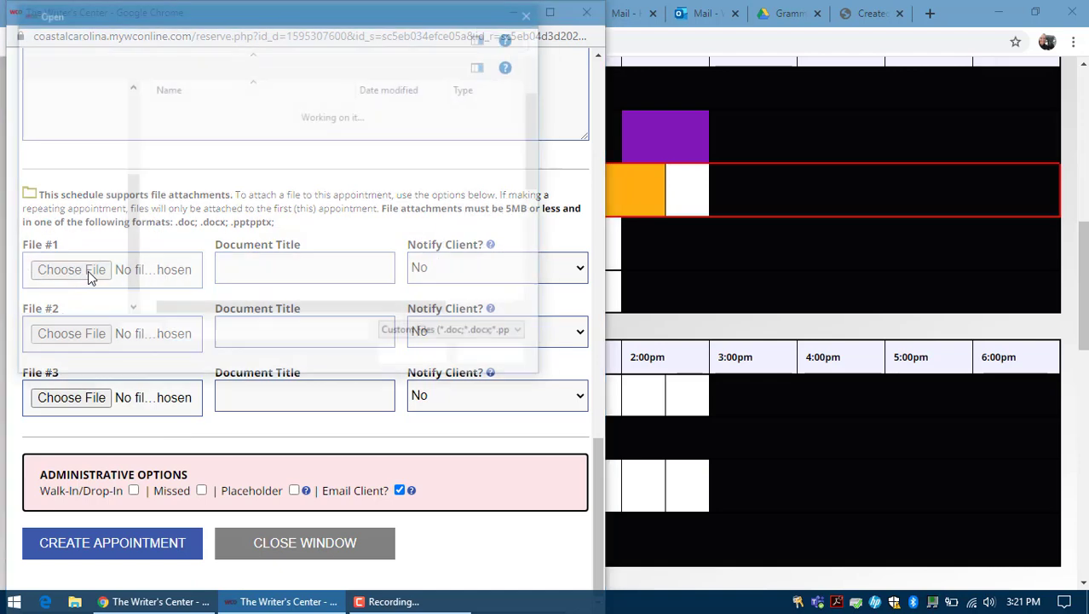
left_click(233, 144)
left_click(416, 357)
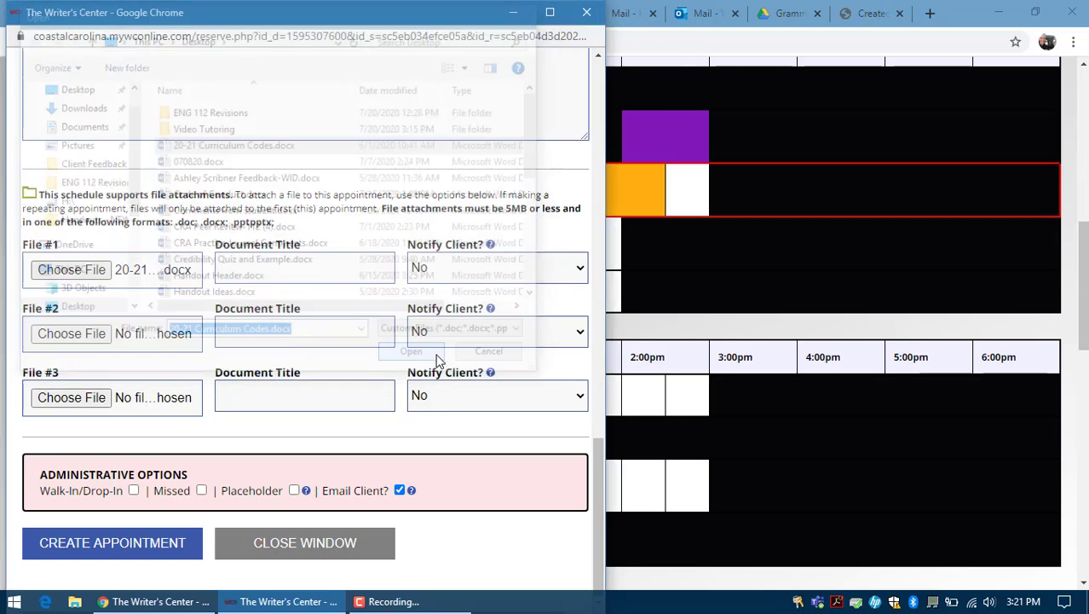
left_click(277, 270)
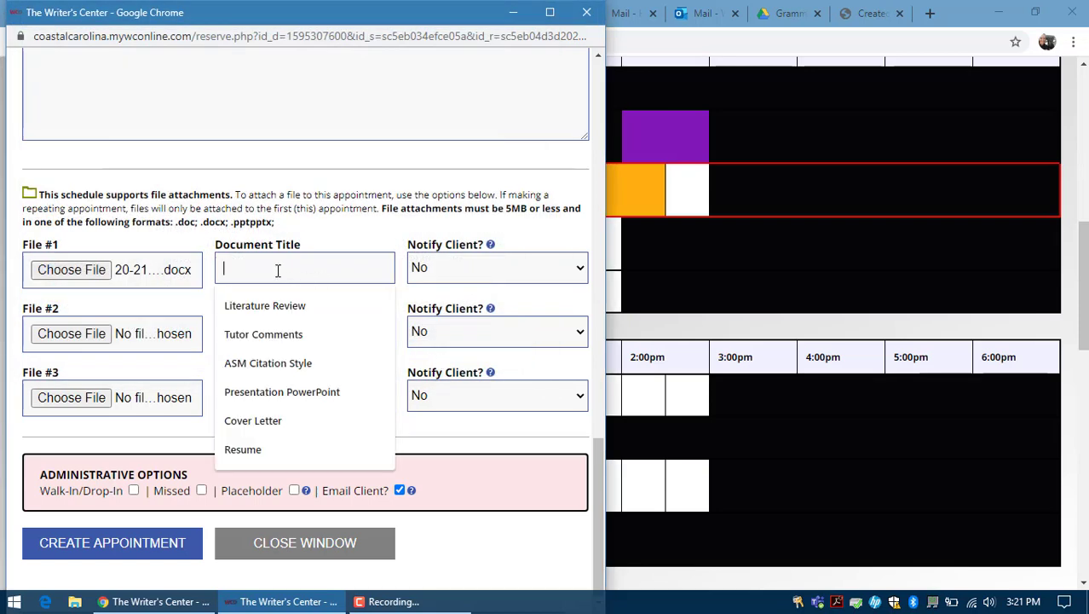
type("My essay")
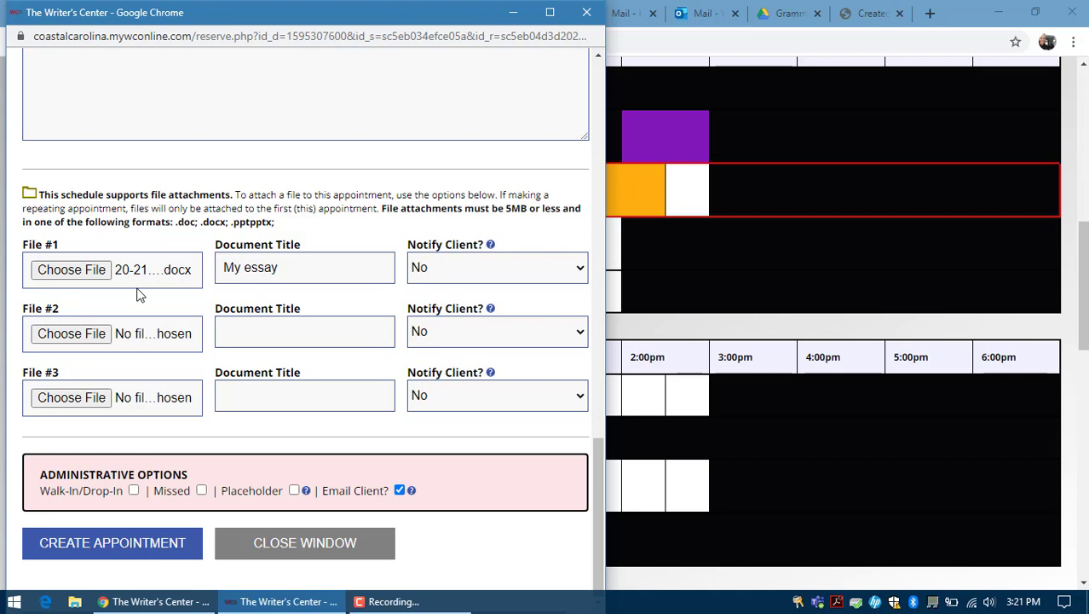
Step: Attach the Comments from student document as File #2 titled 'assignment' and create the appointment
left_click(72, 334)
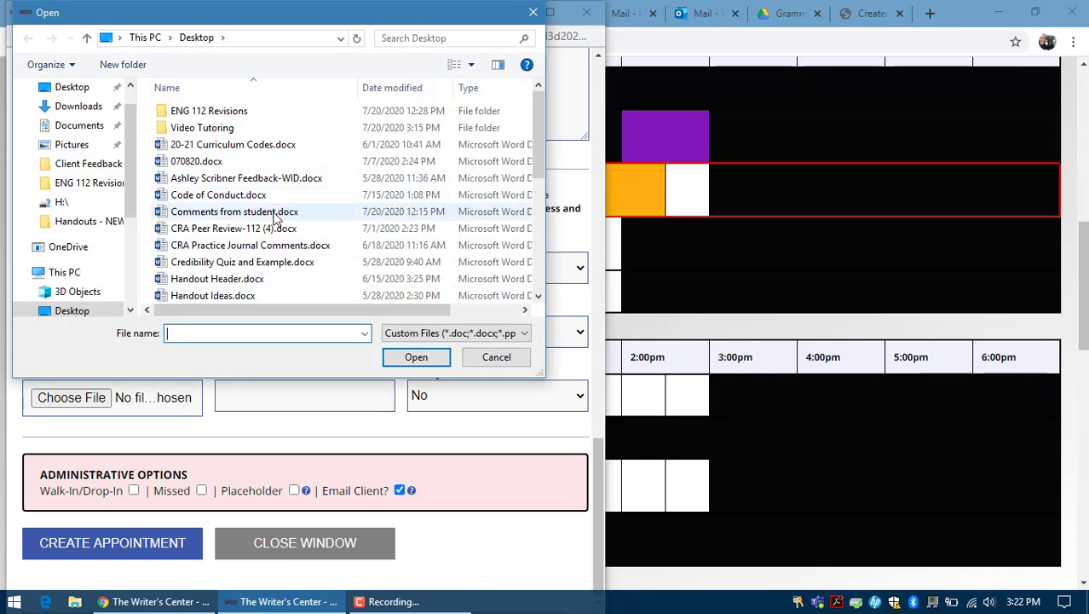
left_click(272, 213)
left_click(415, 356)
left_click(335, 331)
type("assignment")
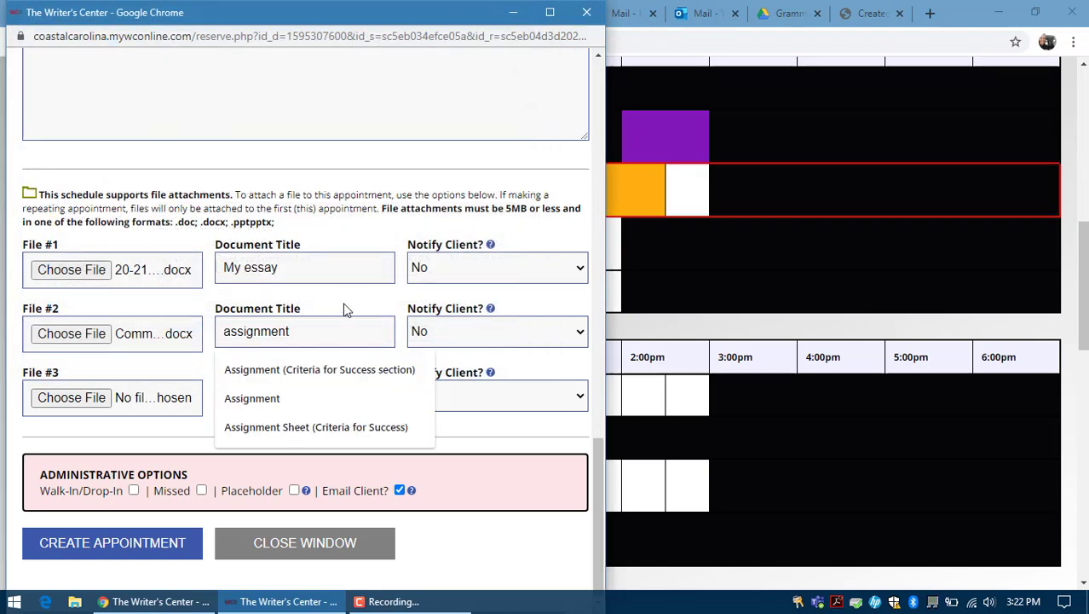
left_click(347, 298)
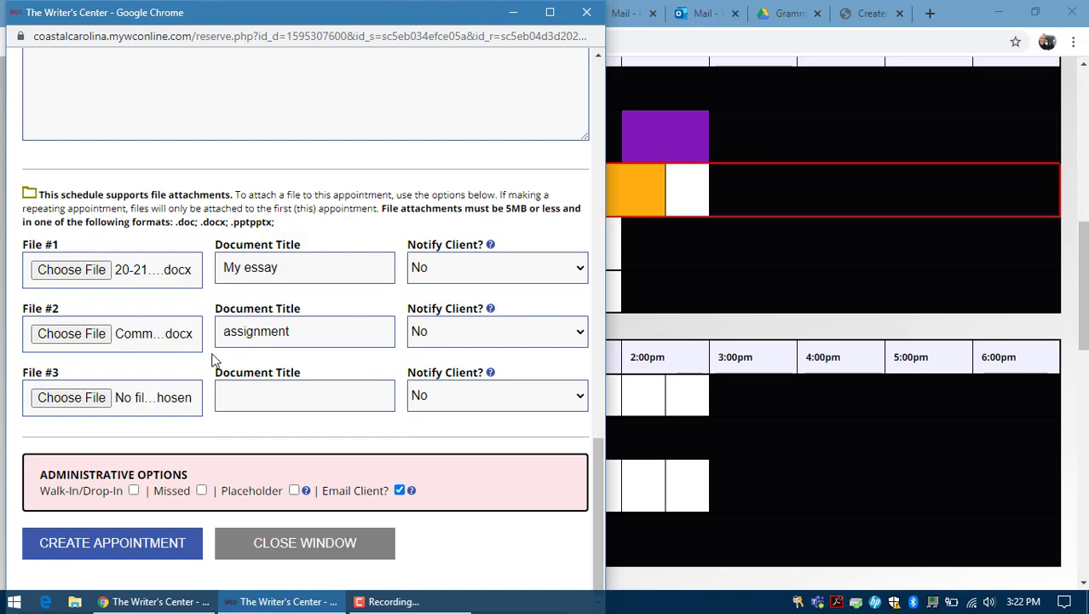
left_click(117, 555)
left_click(588, 14)
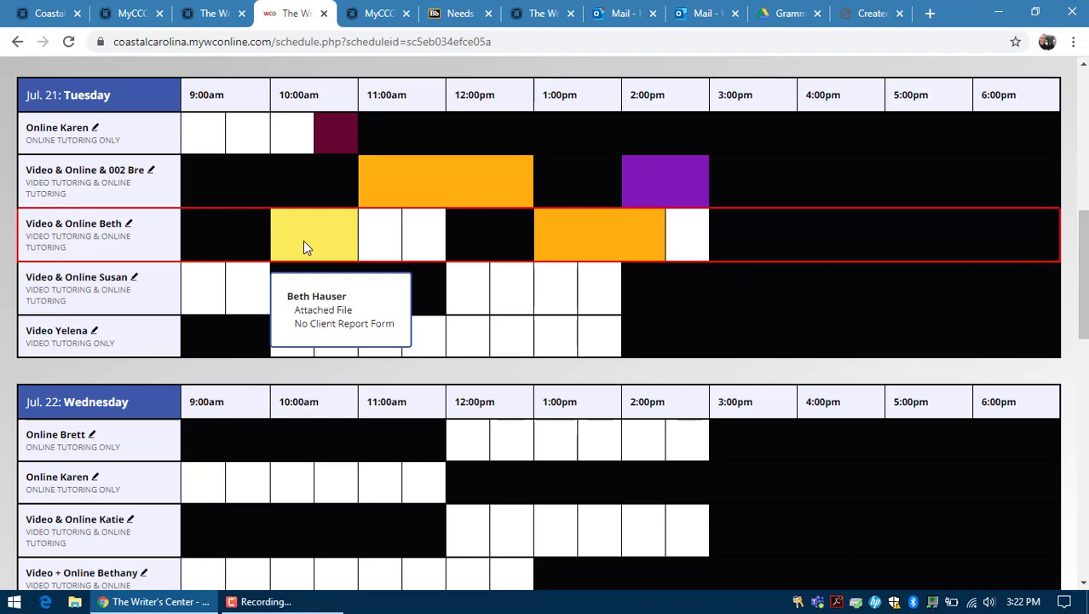
Step: Reopen the booked Tuesday 10:00am appointment in the edit form and scroll to its file rows
left_click(306, 246)
scroll(305, 246, "down", 4)
scroll(305, 246, "down", 3)
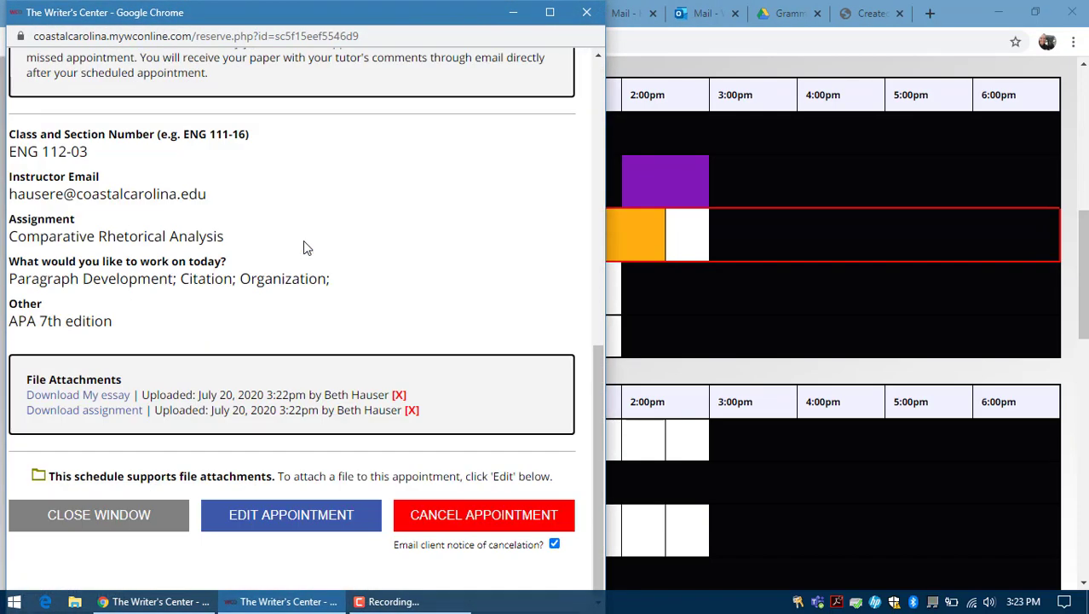
left_click(275, 515)
scroll(275, 524, "down", 10)
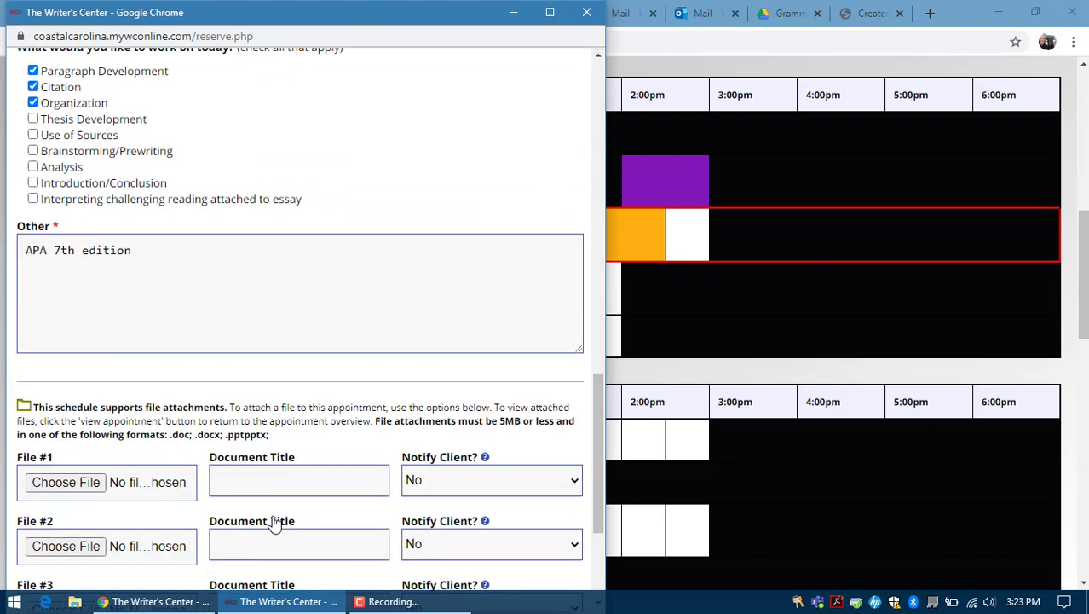
scroll(274, 524, "down", 3)
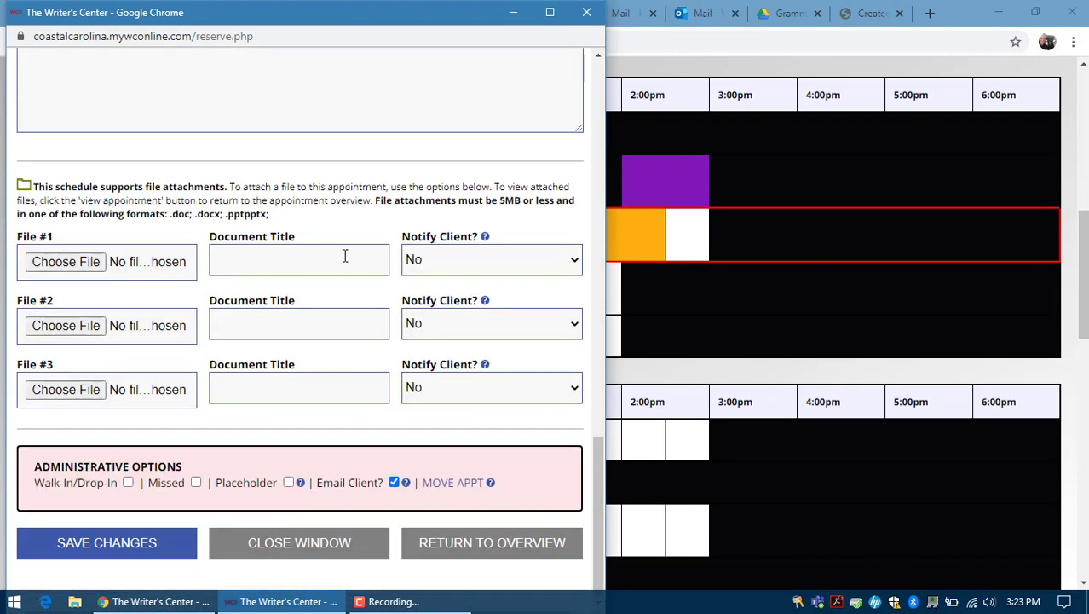
Step: Check the 10am appointment's attachments for the new Tutor Comments file, then go to Outlook
left_click(299, 545)
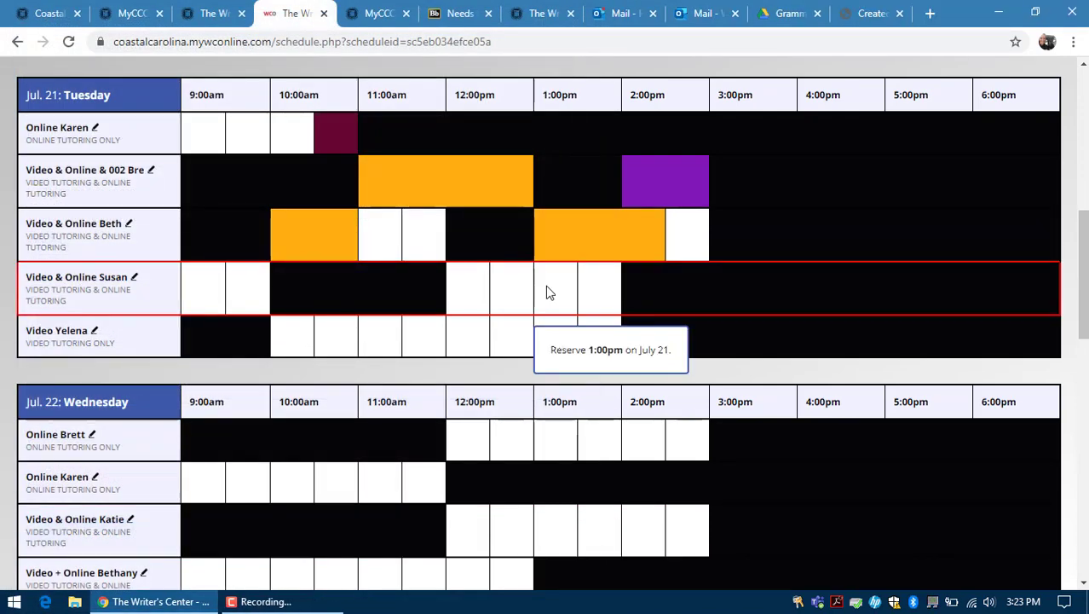
mouse_move(321, 227)
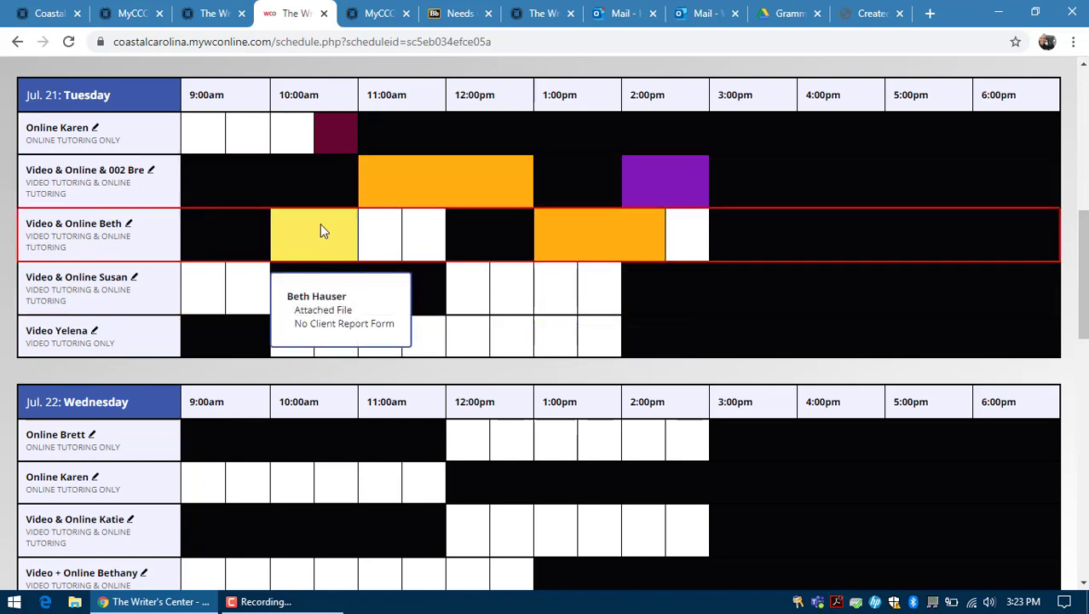
left_click(321, 229)
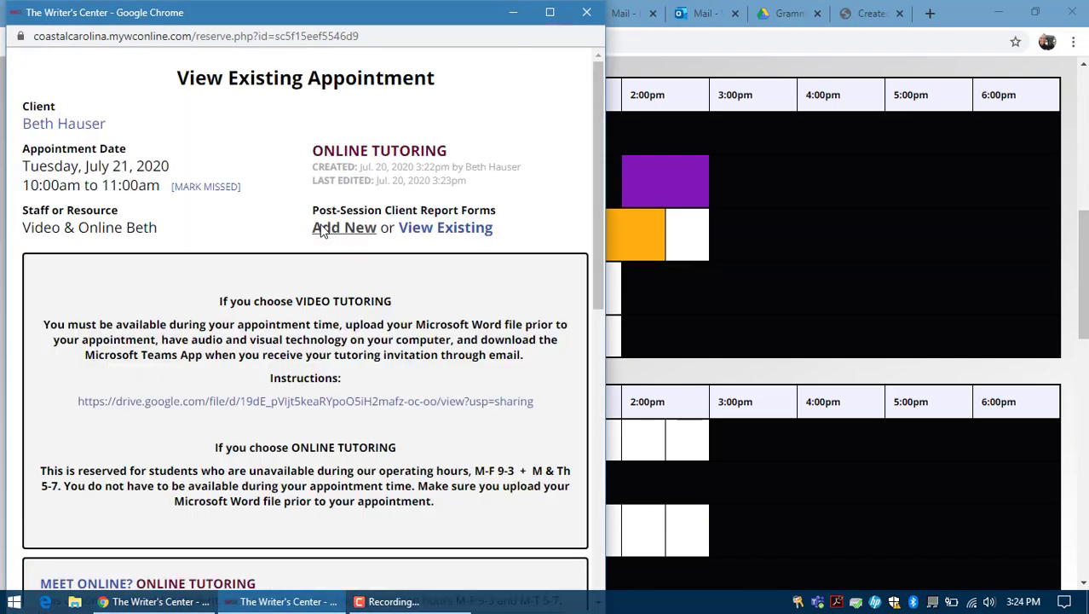
scroll(321, 228, "down", 8)
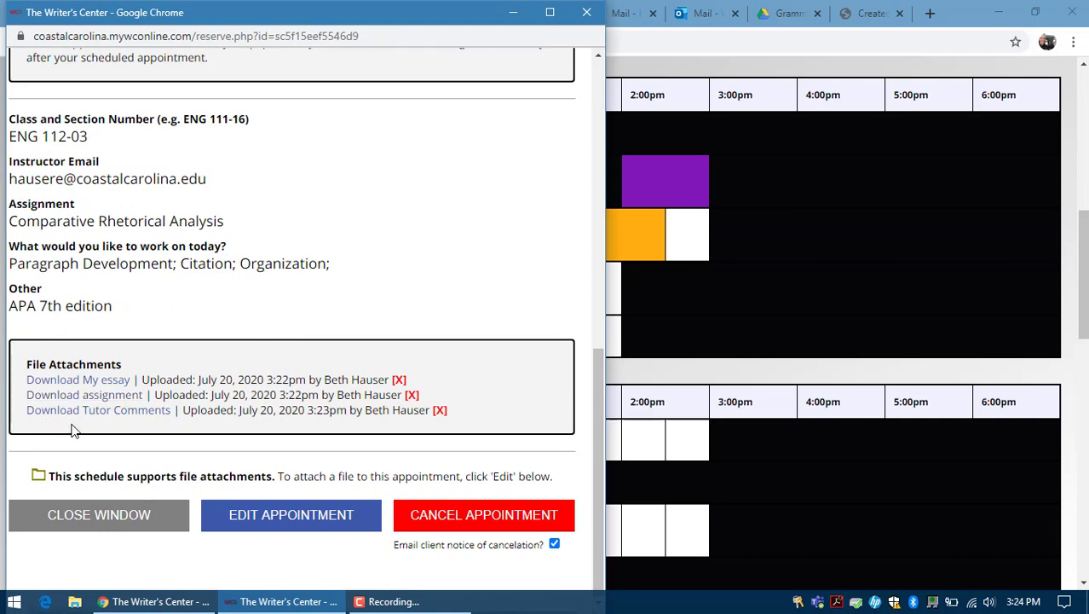
left_click(587, 12)
left_click(623, 12)
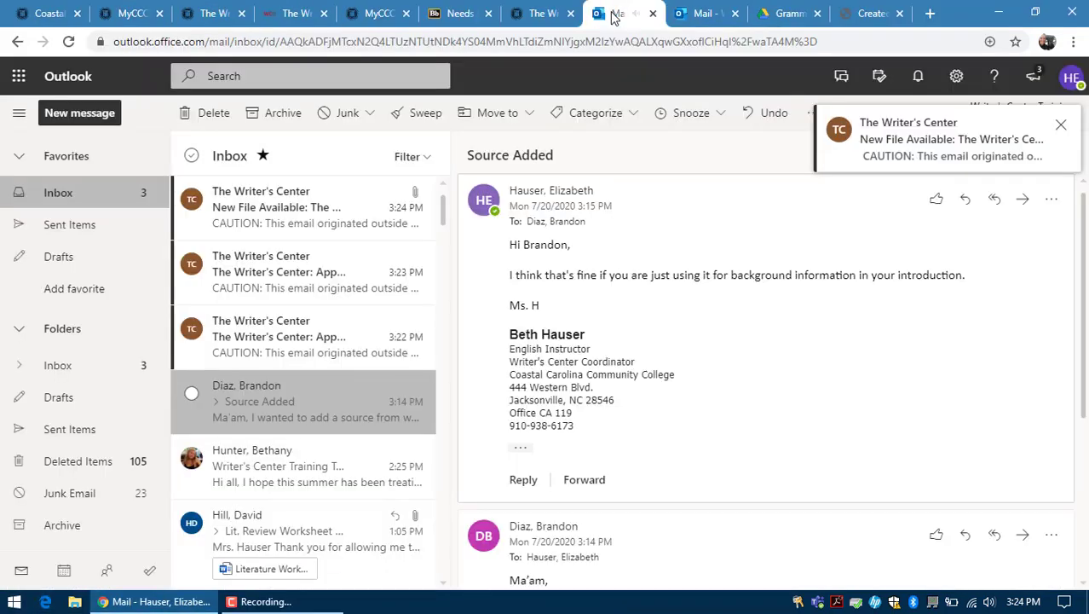
Step: Download TutorComments.docx from the New File Available email and return to the Writer's Center tab
left_click(264, 212)
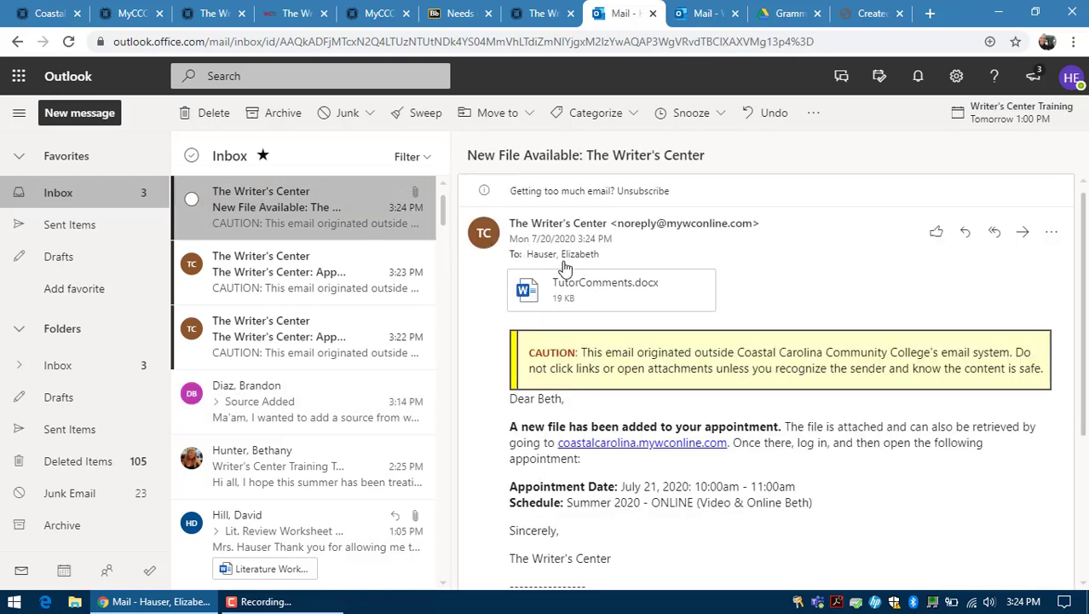
left_click(683, 300)
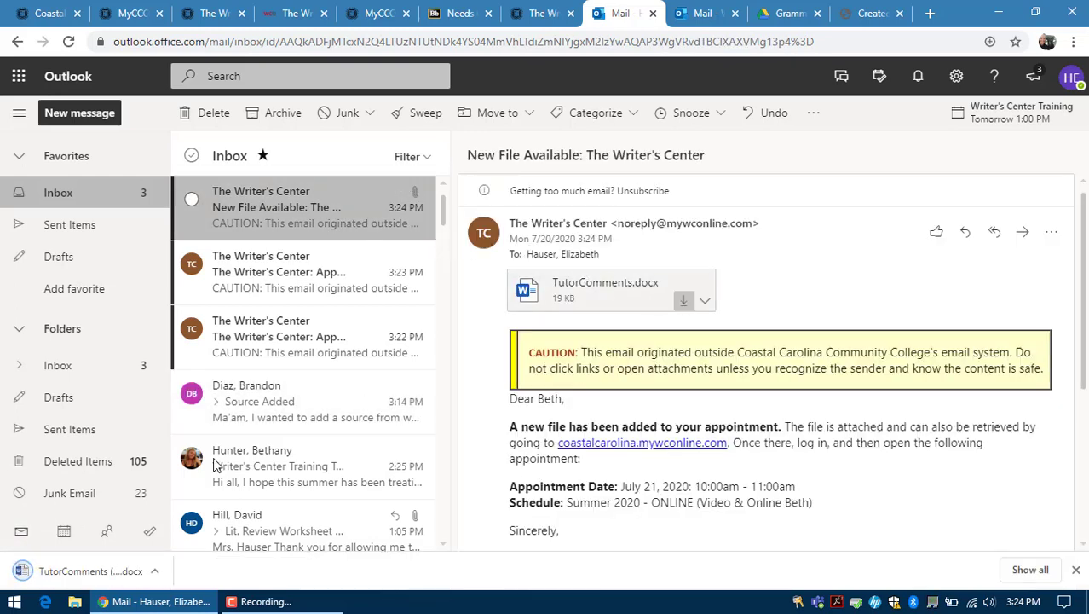
left_click(52, 573)
left_click(290, 13)
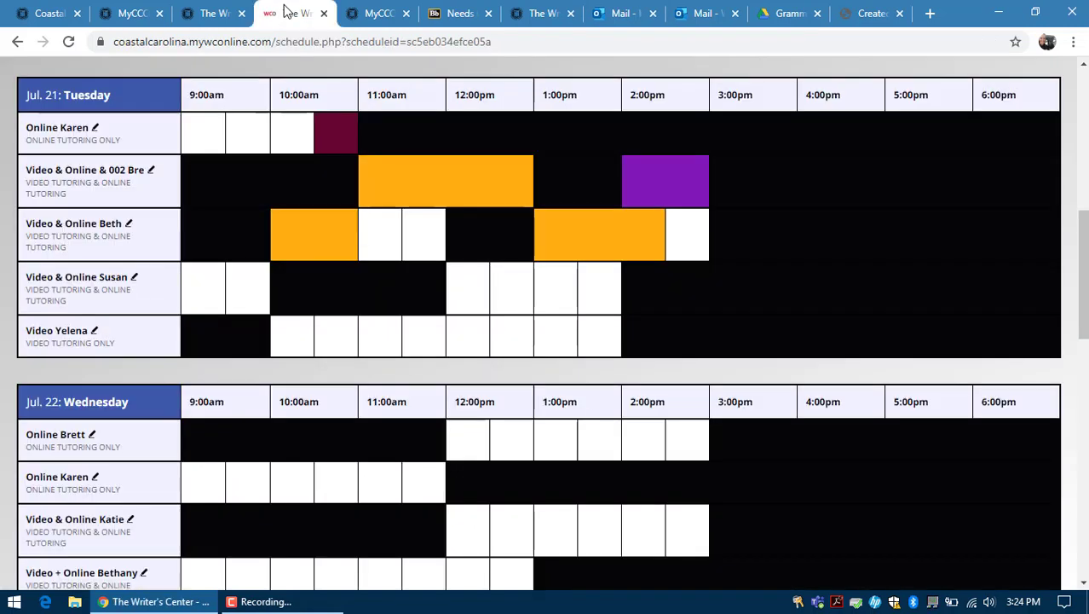